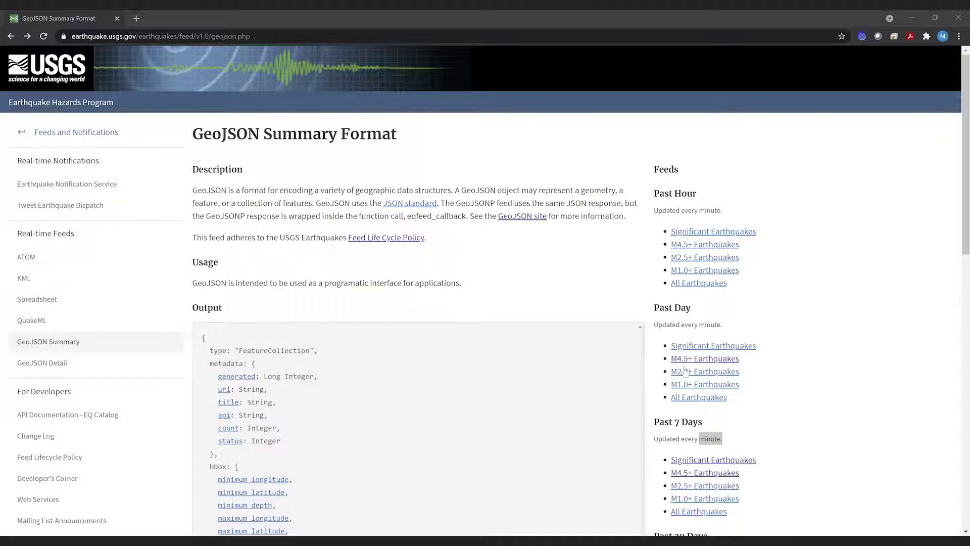
# Load the raw USGS GeoJSON feed of past-7-days M4.5+ earthquakes
pyautogui.click(677, 479)
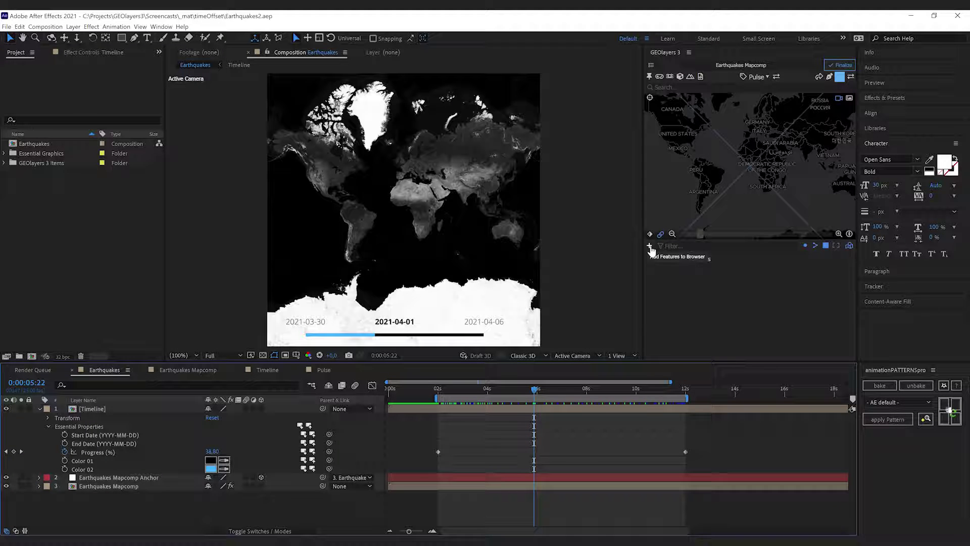
# Import the pasted feed URL through GEOlayers Import File, adding 4.5_week.geojson to the map
pyautogui.click(649, 246)
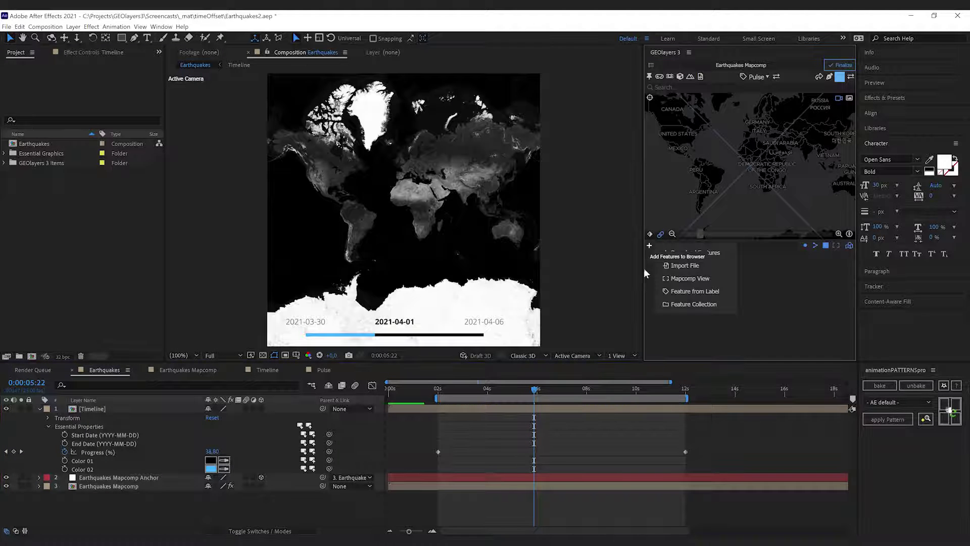
pyautogui.click(691, 267)
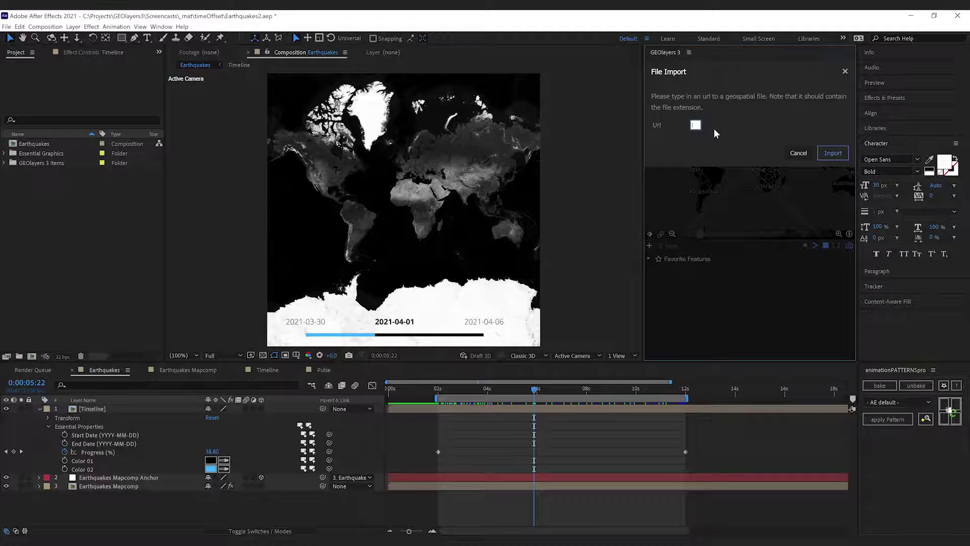
pyautogui.write('https://earthquake.usgs.gov/earthquakes/feed/v1.0/summary/4.5_week.geojson')
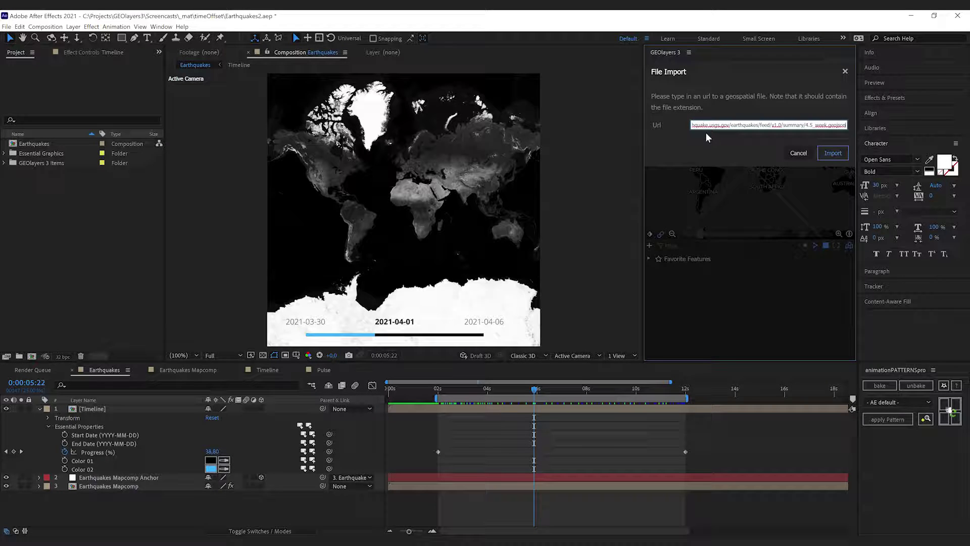
pyautogui.press('Return')
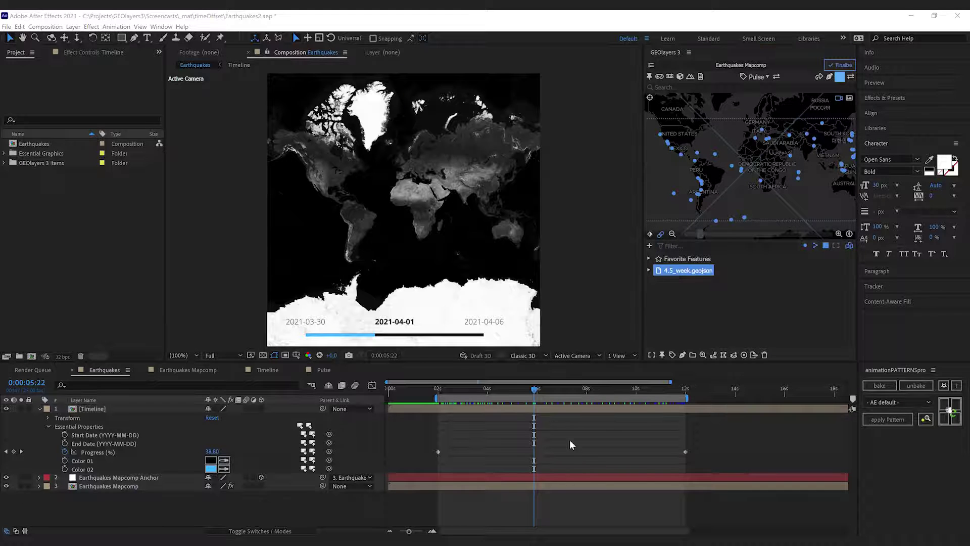
pyautogui.click(112, 445)
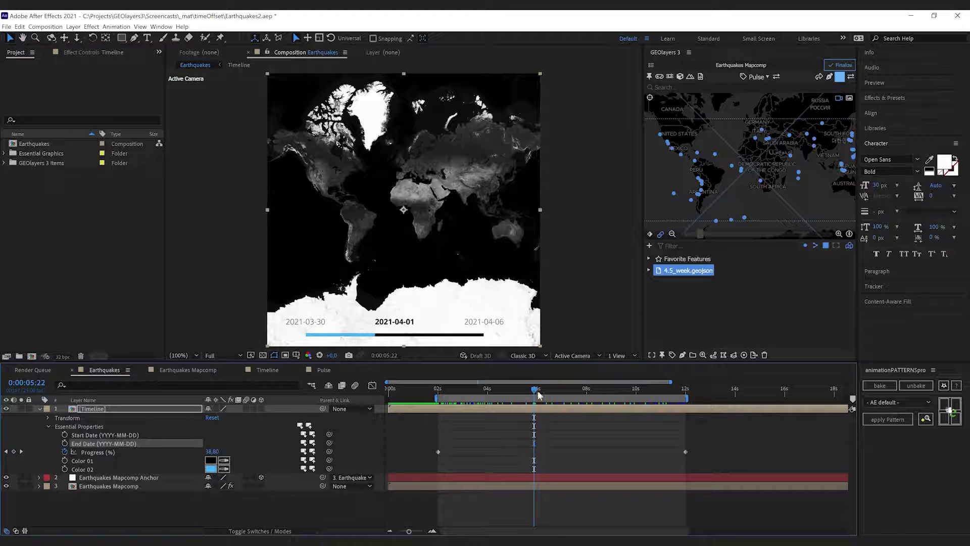
pyautogui.moveTo(538, 393)
pyautogui.mouseDown()
pyautogui.moveTo(616, 395)
pyautogui.moveTo(488, 395)
pyautogui.moveTo(520, 395)
pyautogui.mouseUp()
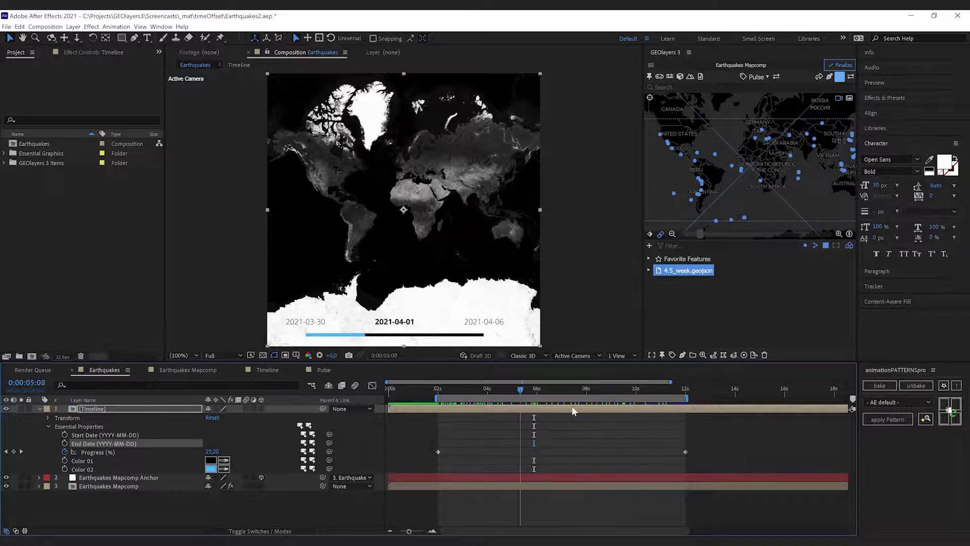
pyautogui.moveTo(573, 410); pyautogui.dragTo(517, 414)
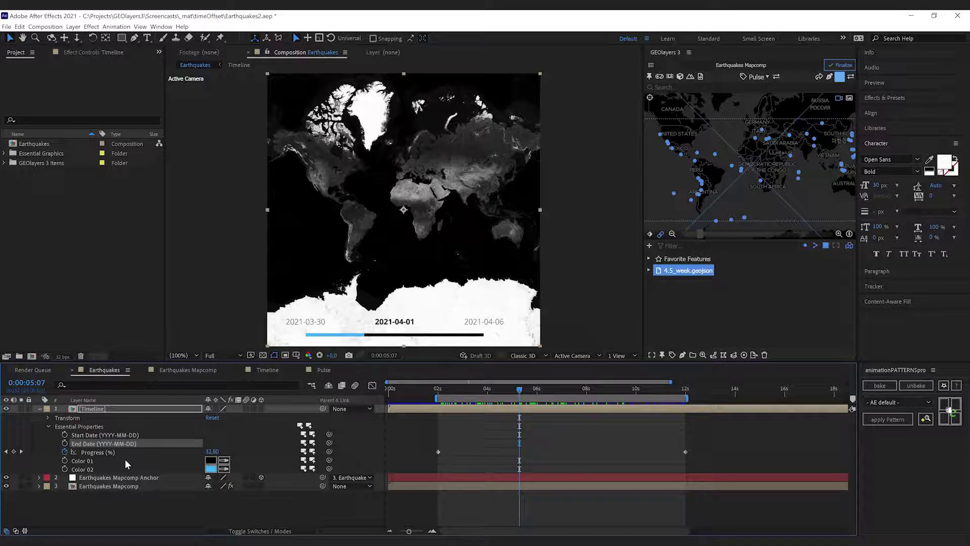
pyautogui.rightClick(129, 448)
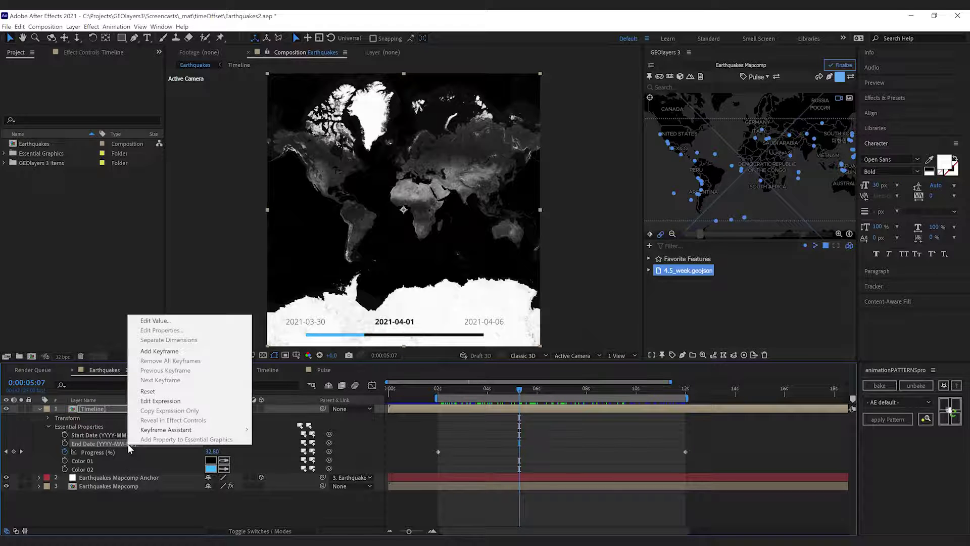
pyautogui.click(172, 324)
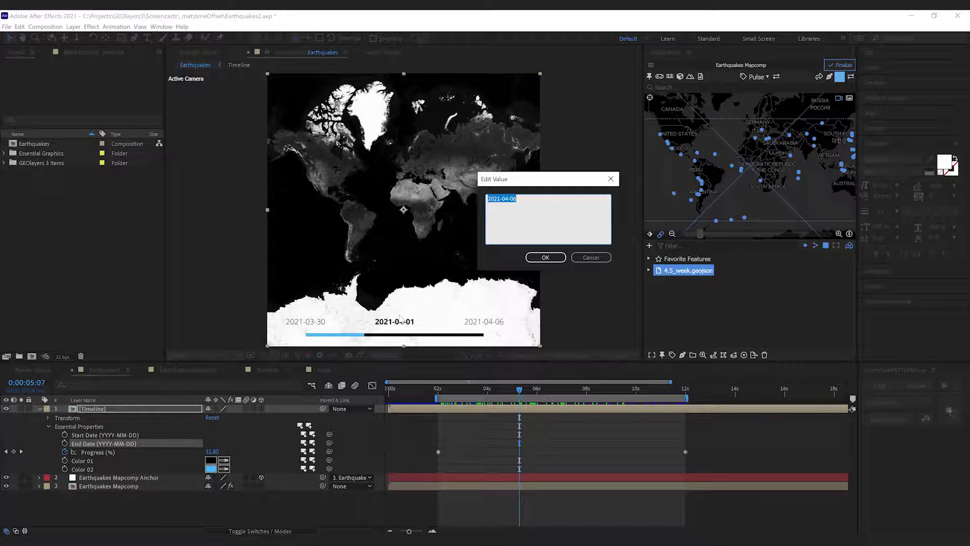
pyautogui.click(586, 257)
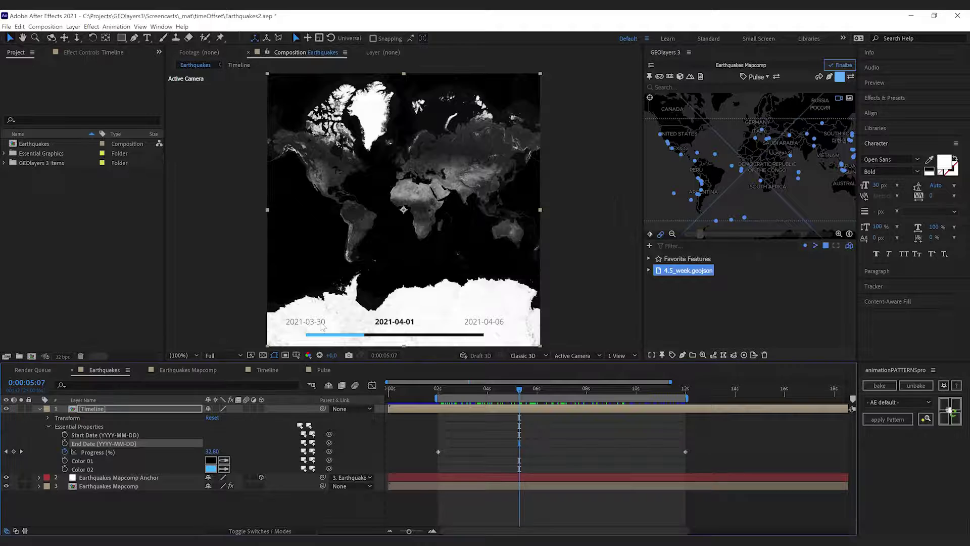
# Create a data-driven style on mag for 4.5_week.geojson controlling point width
pyautogui.click(704, 356)
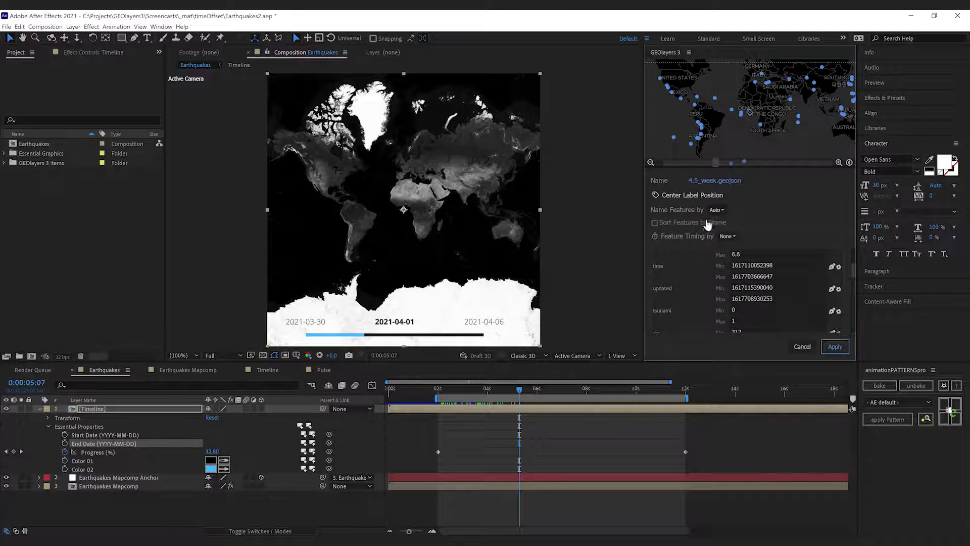
pyautogui.scroll(2, 855, 255)
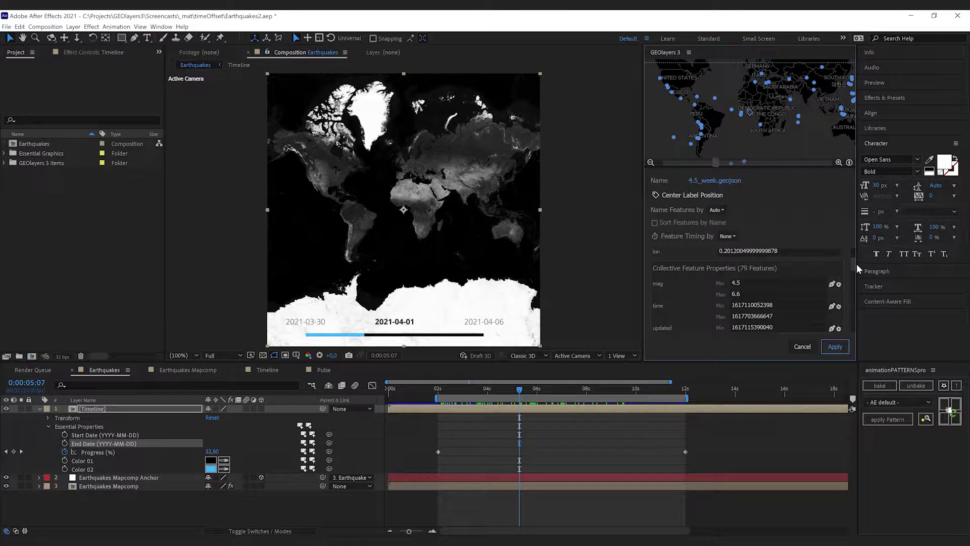
pyautogui.scroll(1, 857, 264)
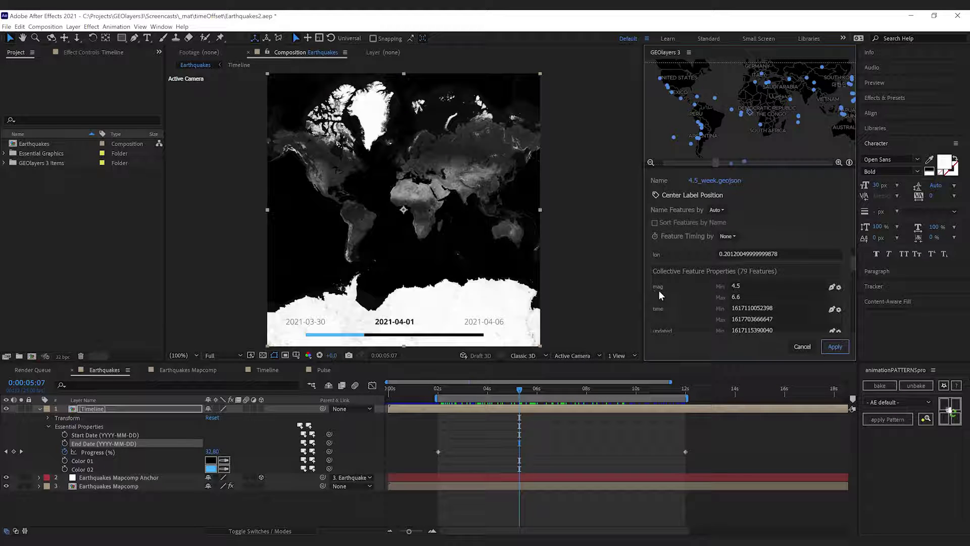
pyautogui.click(835, 289)
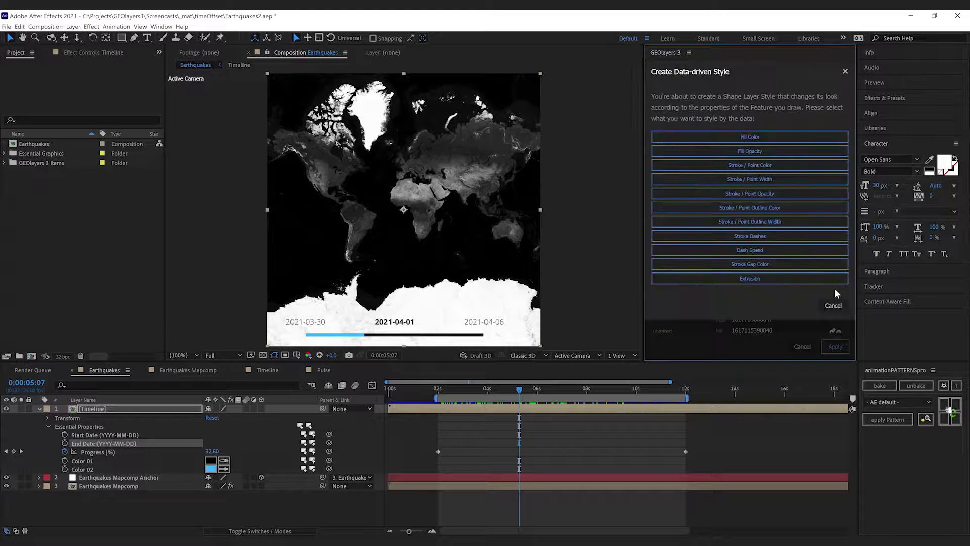
pyautogui.click(785, 180)
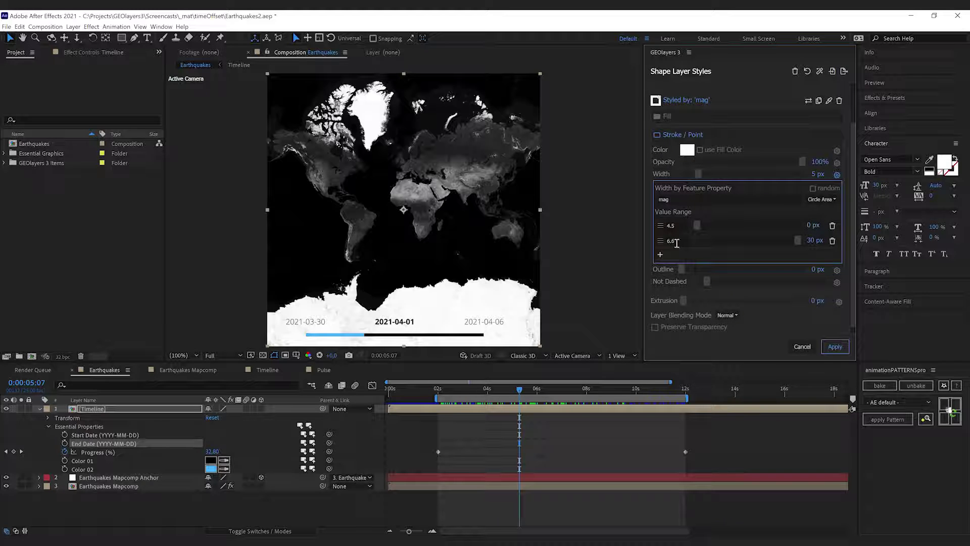
# Map point width to 10 px at magnitude 4.5 and 50 px at 6.6
pyautogui.click(812, 226)
pyautogui.write('10')
pyautogui.press('Tab')
pyautogui.write('50')
pyautogui.press('Return')
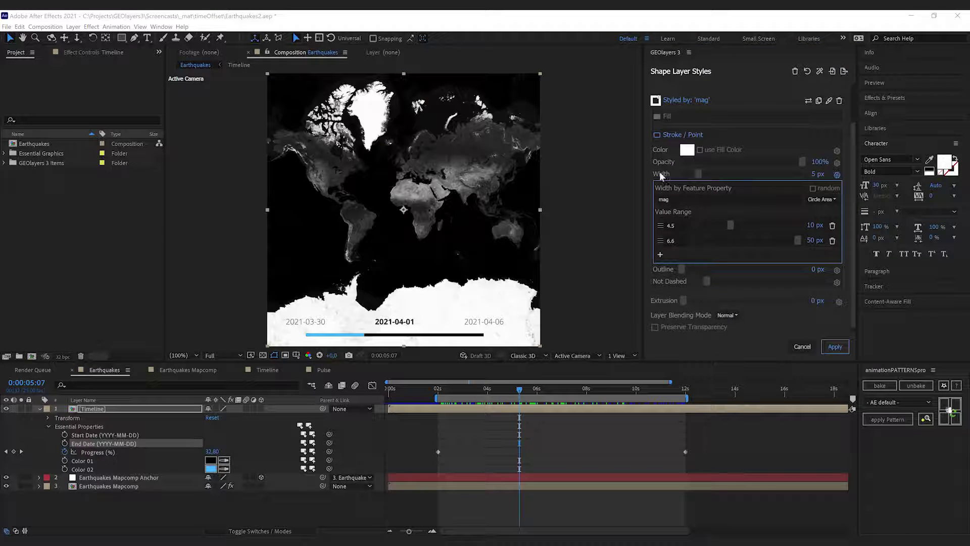
pyautogui.click(676, 199)
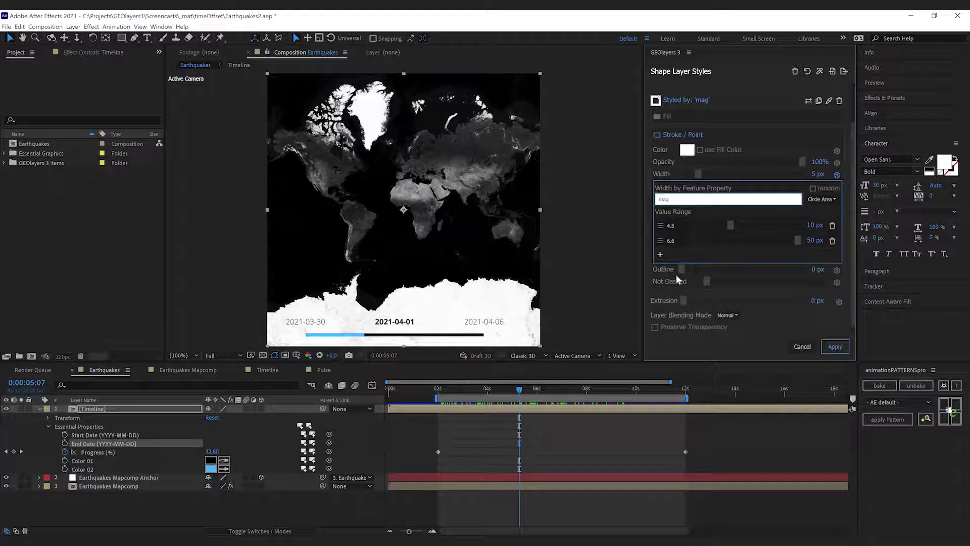
pyautogui.click(814, 228)
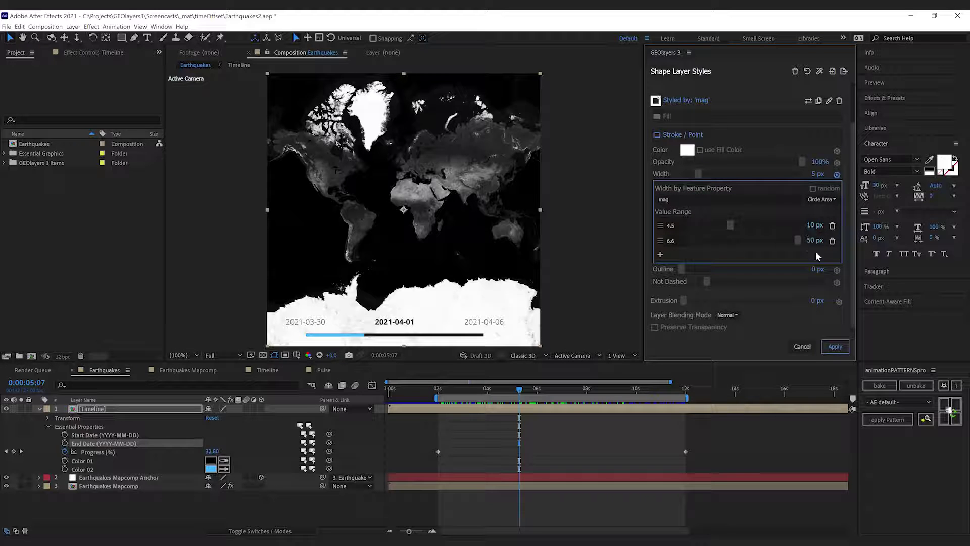
pyautogui.scroll(2, 852, 266)
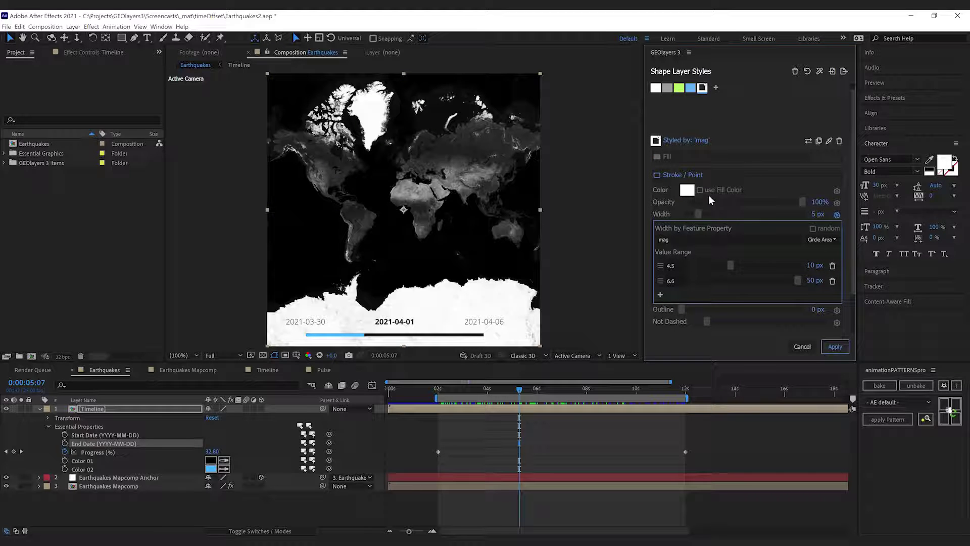
# Add a mag-driven colour with a value range of 4.5 to 6.6
pyautogui.click(837, 193)
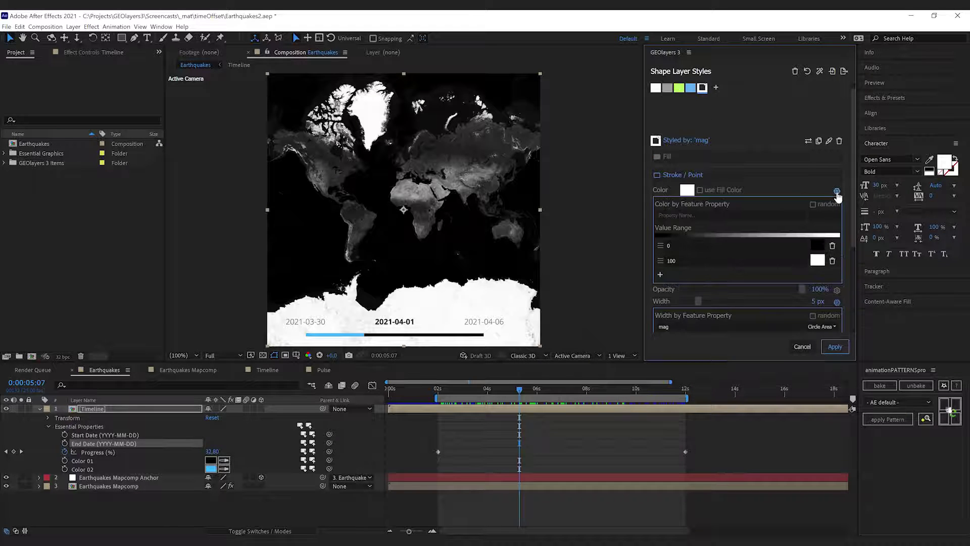
pyautogui.click(722, 216)
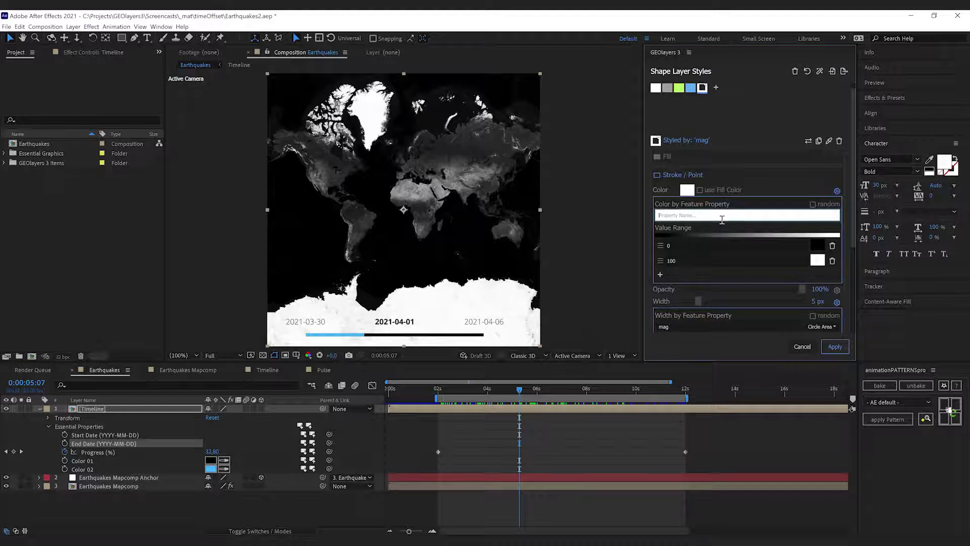
pyautogui.write('mag')
pyautogui.click(675, 327)
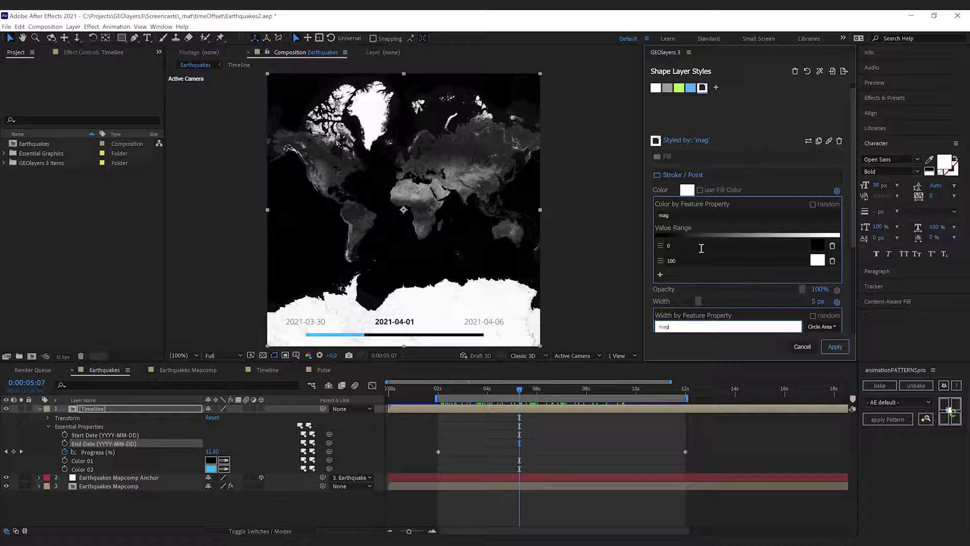
pyautogui.moveTo(853, 221); pyautogui.dragTo(857, 254)
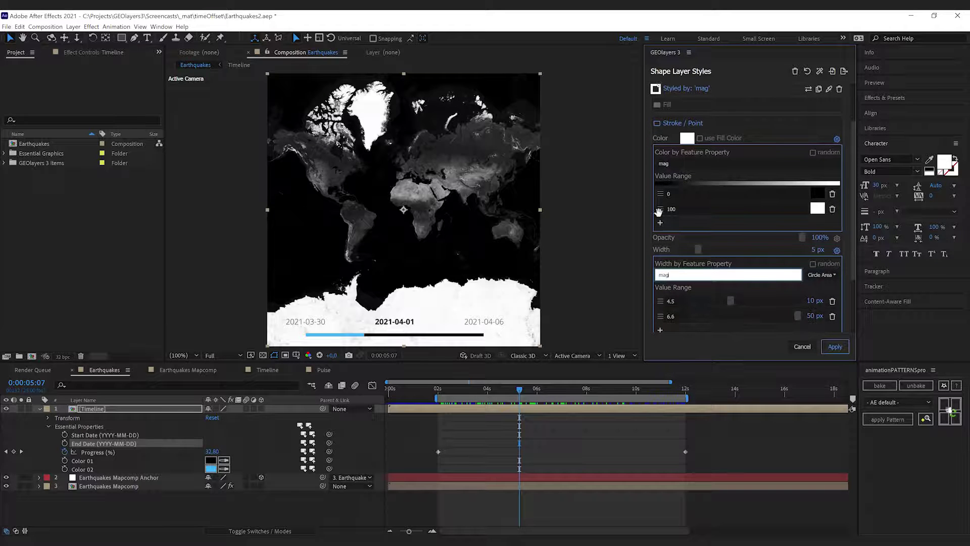
pyautogui.click(669, 194)
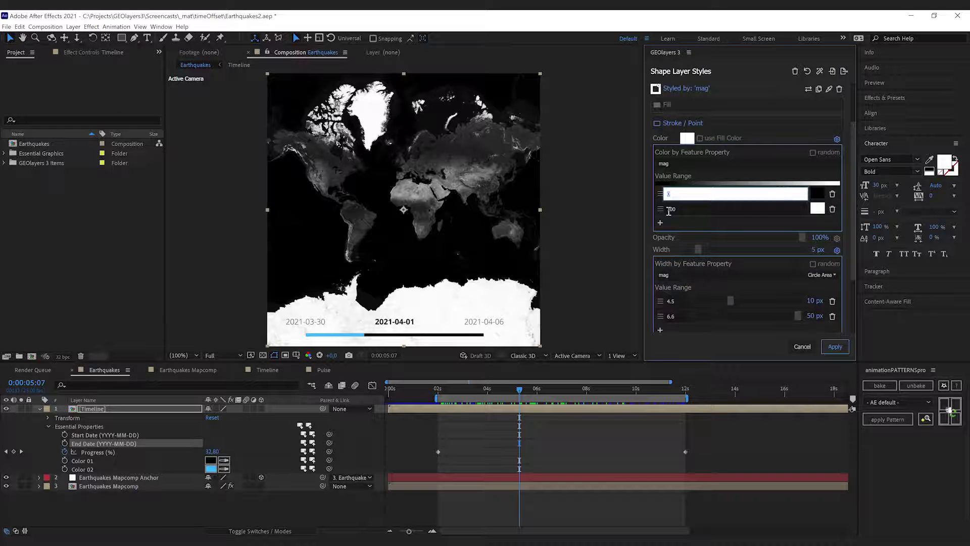
pyautogui.write('4.5')
pyautogui.click(668, 210)
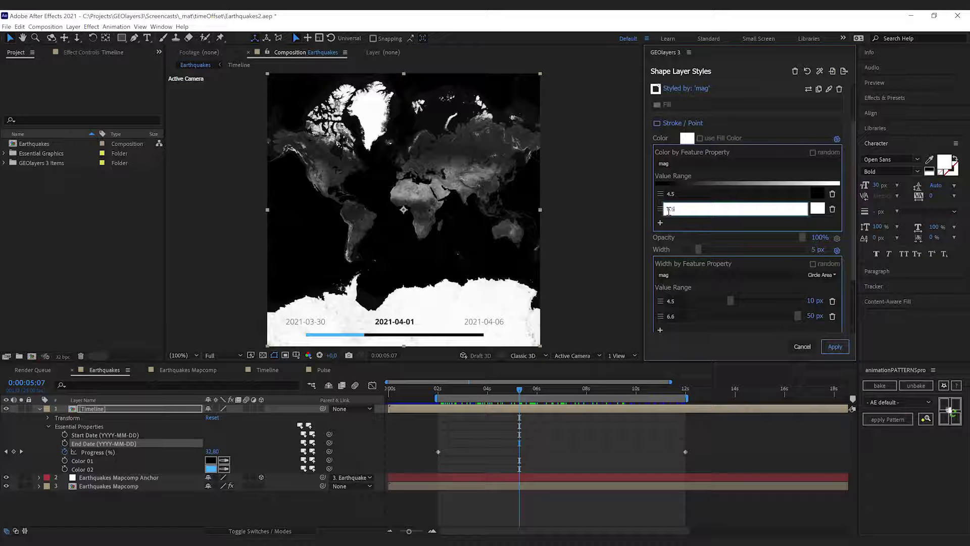
pyautogui.write('6.6')
pyautogui.press('Return')
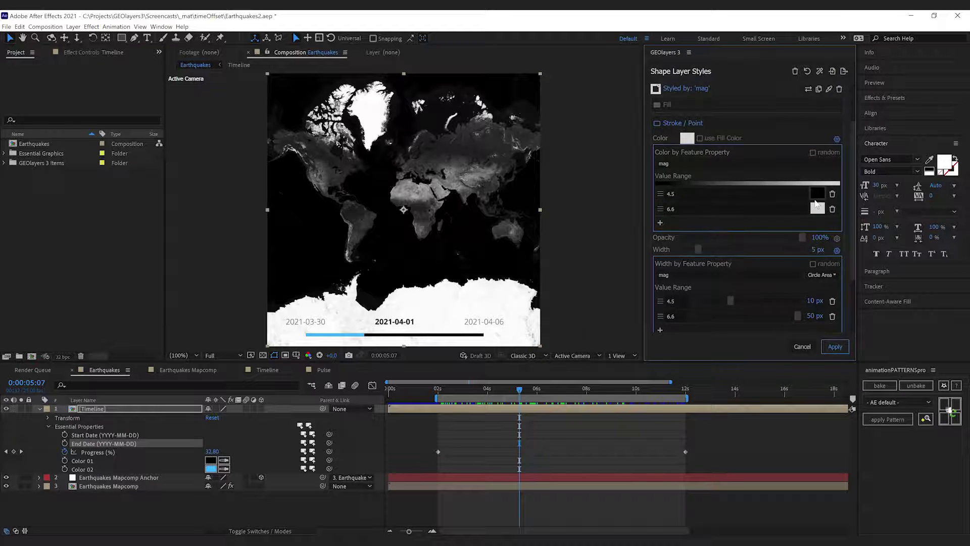
# Color magnitude 4.5 green and magnitude 6.6 light blue
pyautogui.click(818, 194)
pyautogui.click(750, 108)
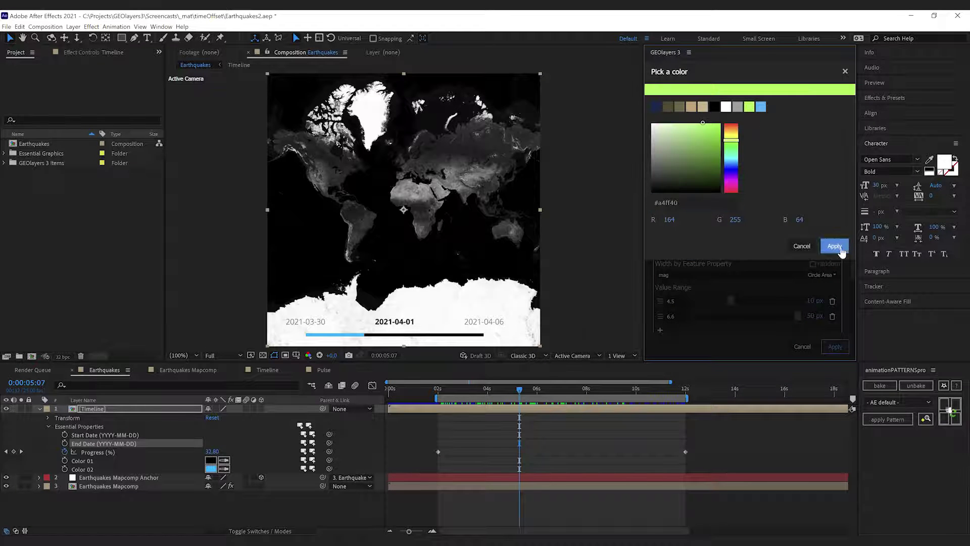
pyautogui.click(834, 246)
pyautogui.click(818, 210)
pyautogui.click(761, 107)
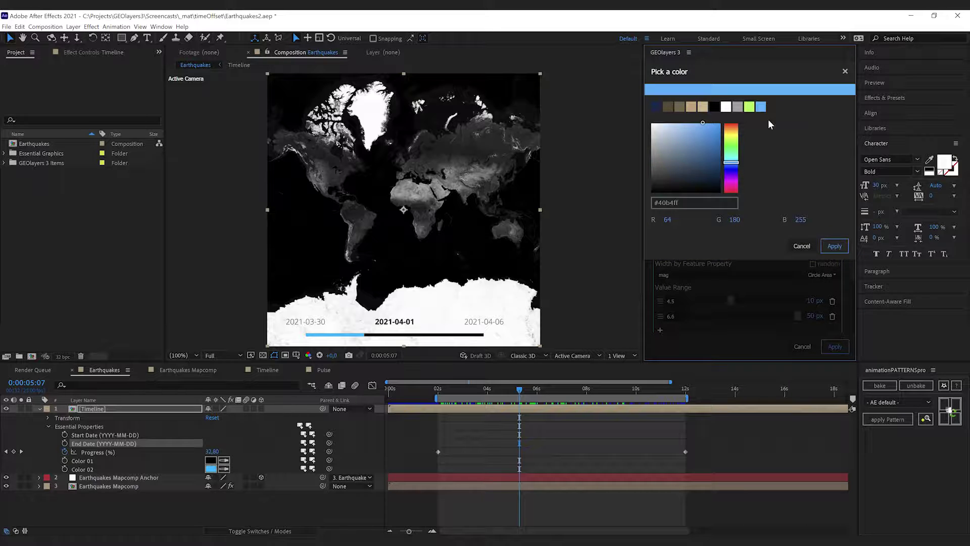
pyautogui.click(842, 247)
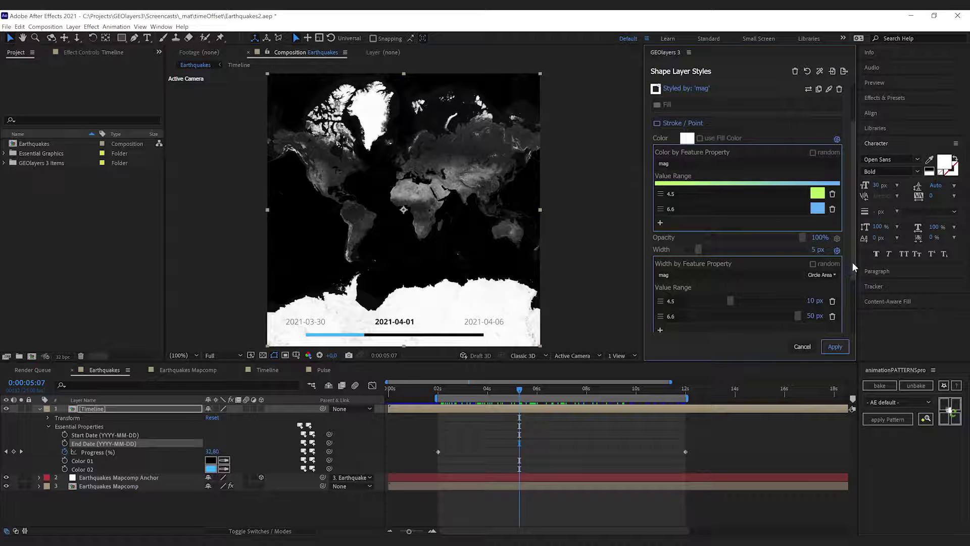
# Set dot opacity to 75%, rename the style 'Magnitude', and apply it
pyautogui.scroll(1, 852, 255)
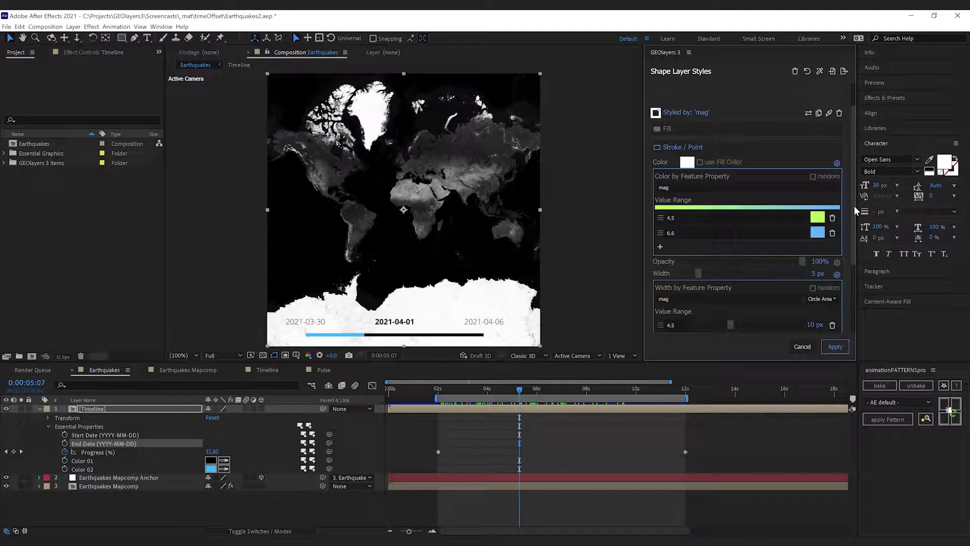
pyautogui.click(820, 261)
pyautogui.write('75')
pyautogui.doubleClick(706, 116)
pyautogui.write('Magni')
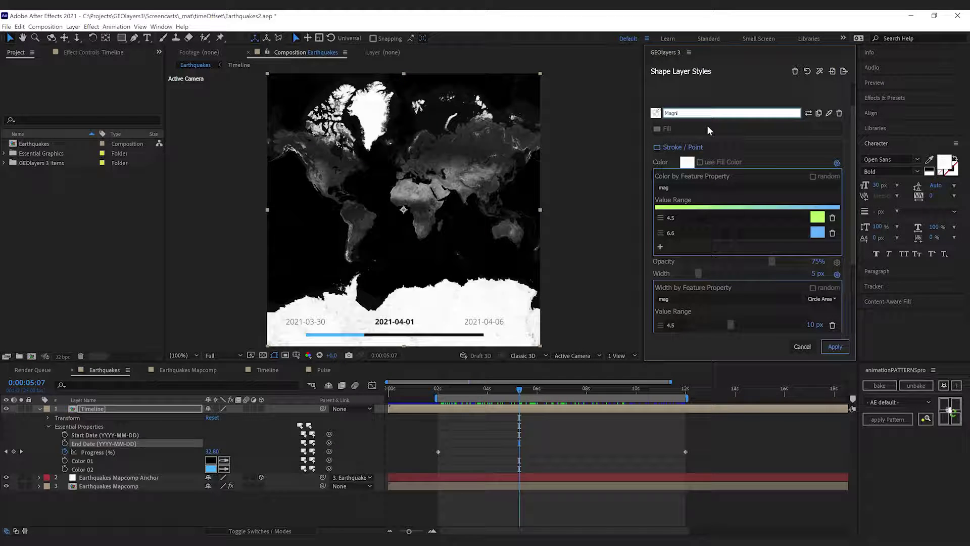
pyautogui.write('tude')
pyautogui.click(835, 347)
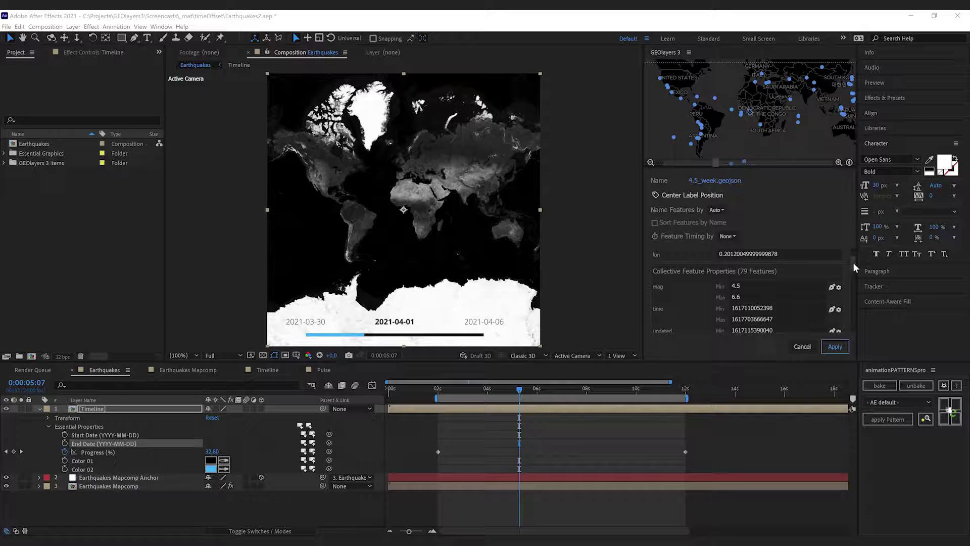
# Set Feature Timing by to the 'time' property and apply the feature settings
pyautogui.moveTo(852, 262); pyautogui.dragTo(854, 264)
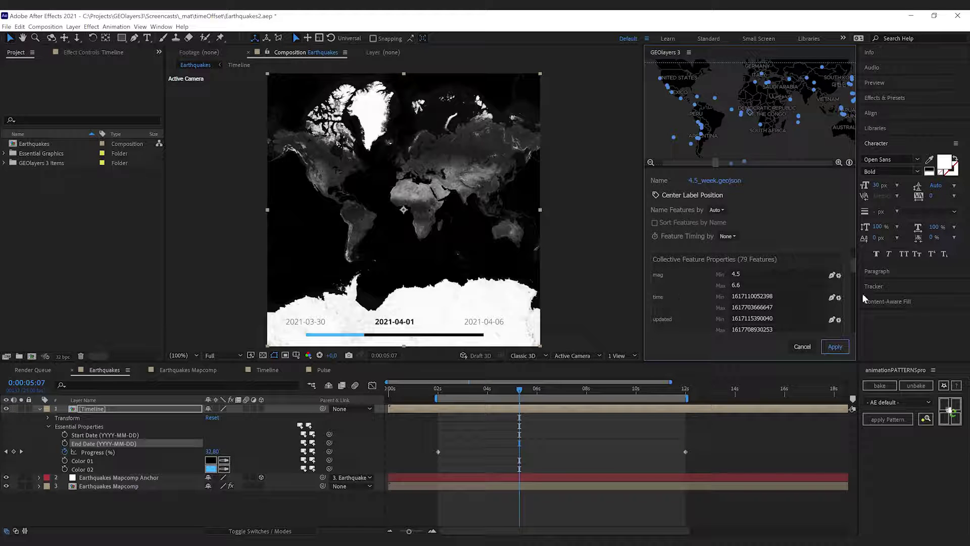
pyautogui.moveTo(854, 264); pyautogui.dragTo(854, 252)
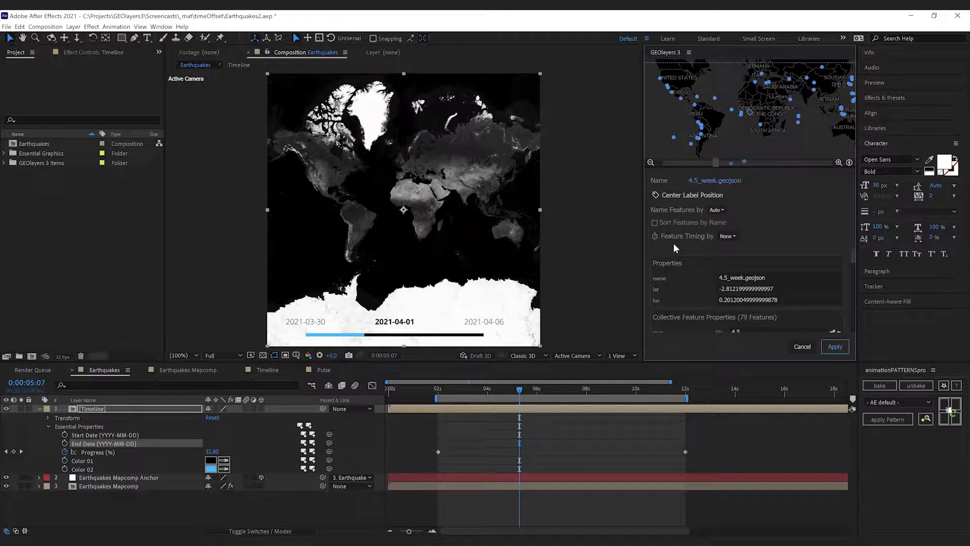
pyautogui.click(728, 237)
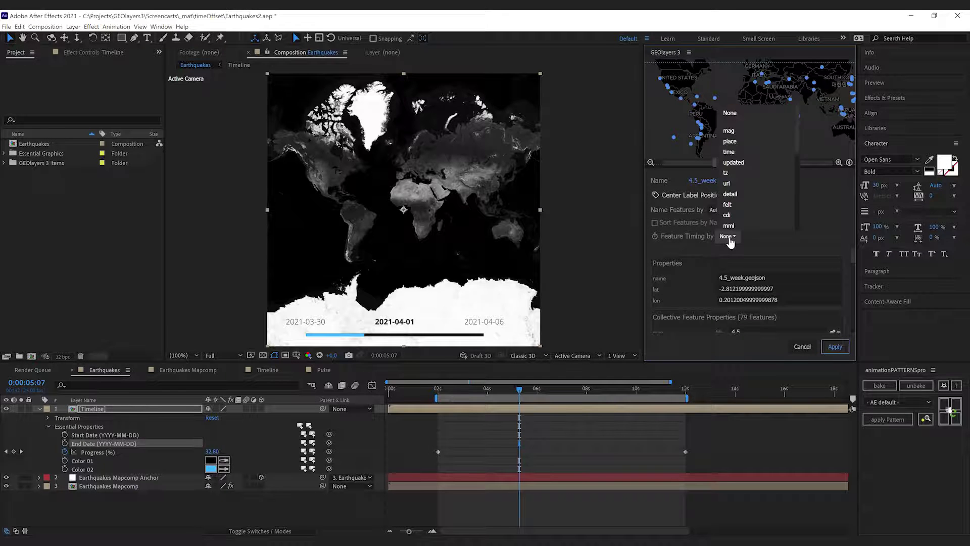
pyautogui.click(753, 157)
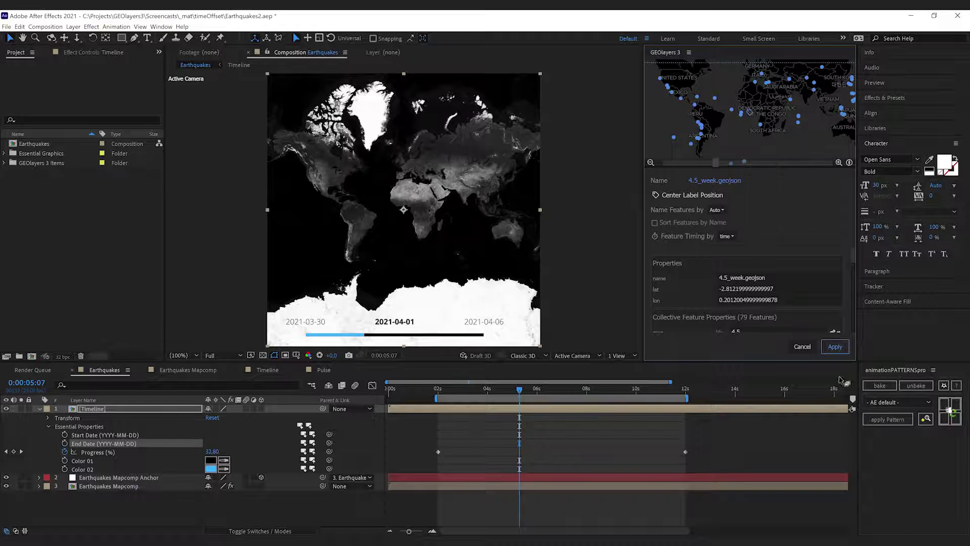
pyautogui.click(838, 351)
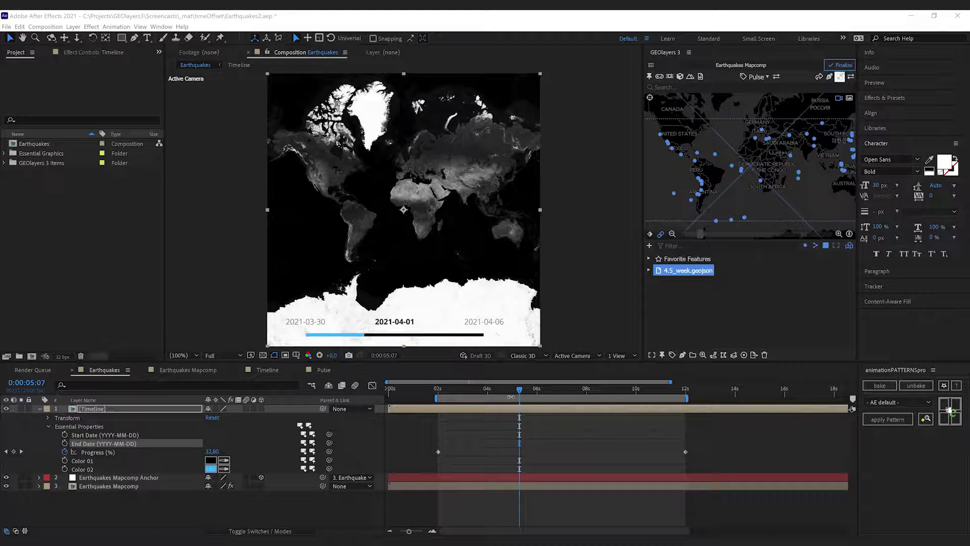
# At 0:00:02:00, draw all 4.5_week.geojson features with time offset and create the animation
pyautogui.moveTo(520, 393); pyautogui.dragTo(441, 394)
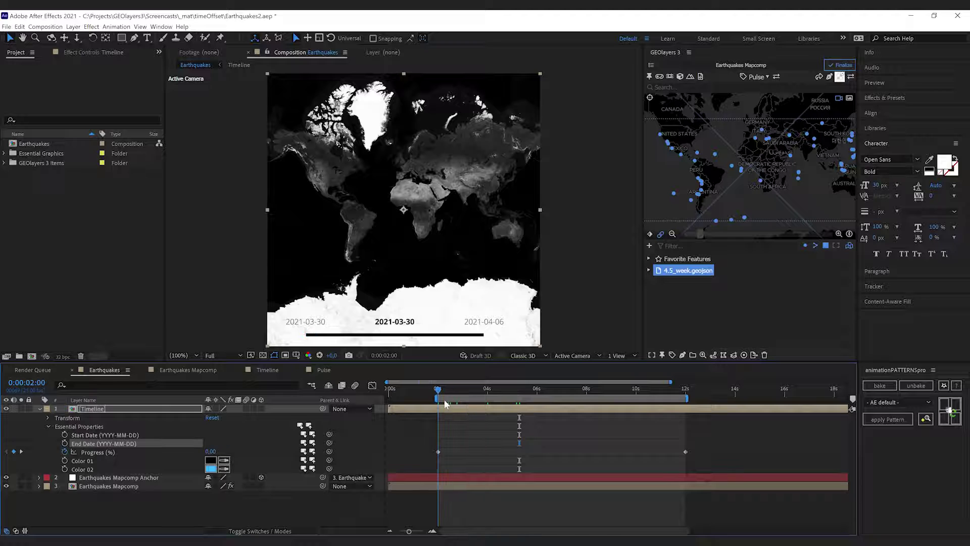
pyautogui.click(648, 271)
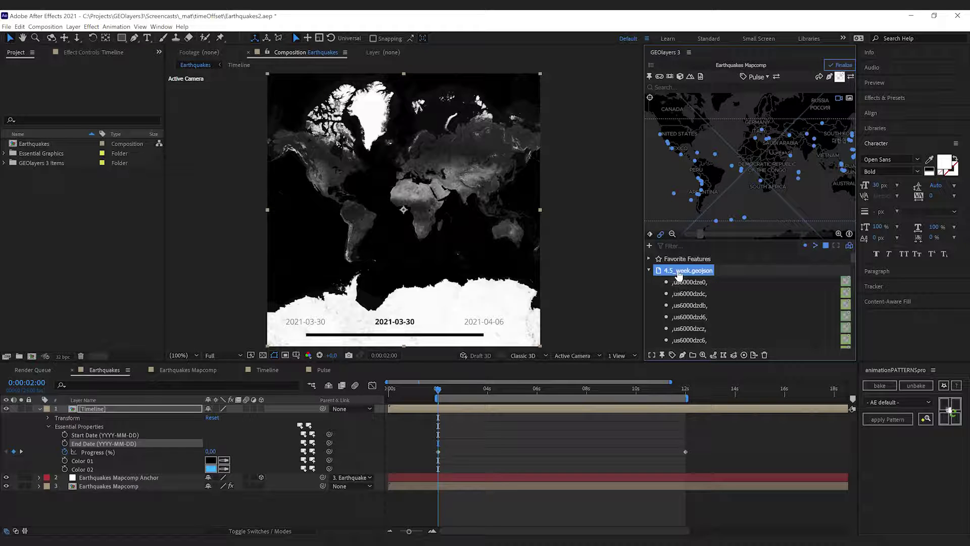
pyautogui.moveTo(683, 356)
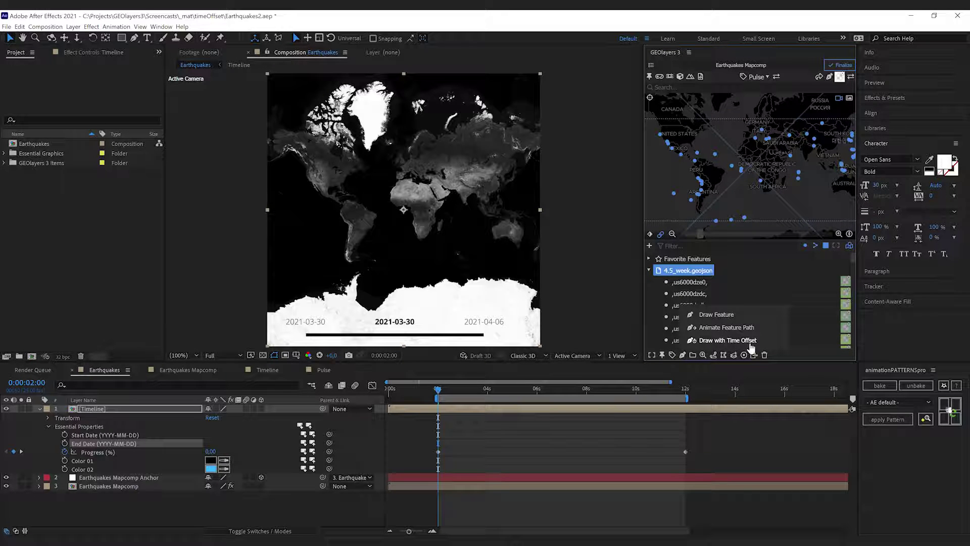
pyautogui.click(706, 342)
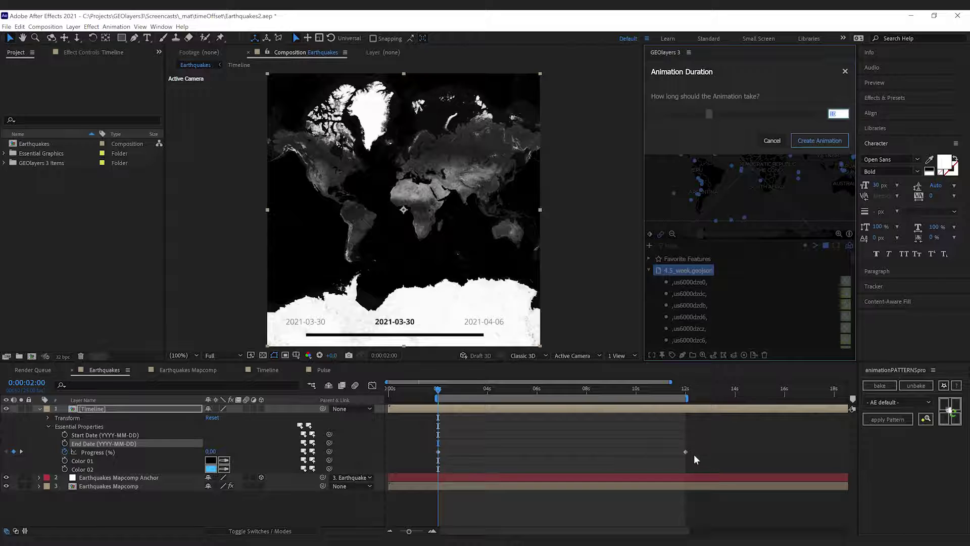
pyautogui.click(820, 144)
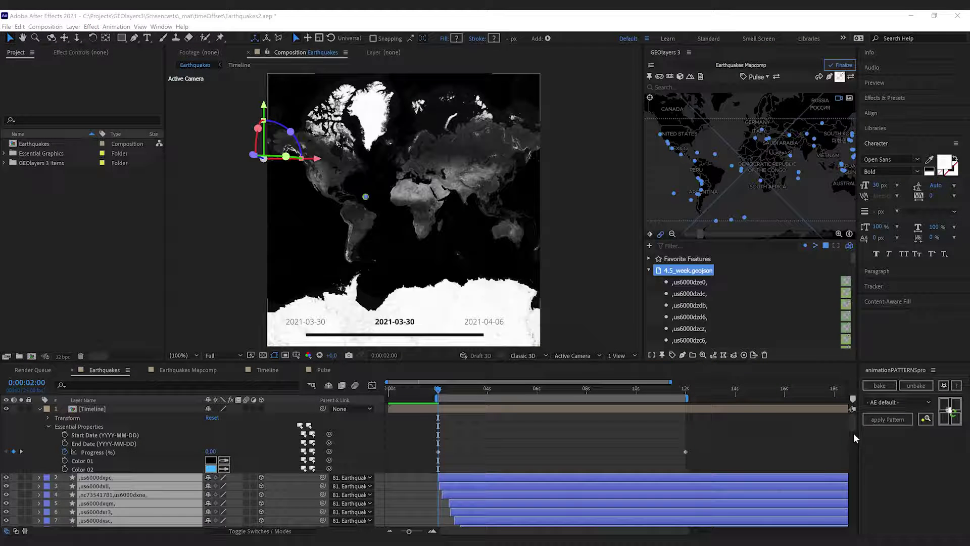
# Replay the Earthquakes comp to watch magnitude-colored dots appear from 2021-03-30
pyautogui.moveTo(857, 435); pyautogui.dragTo(856, 402)
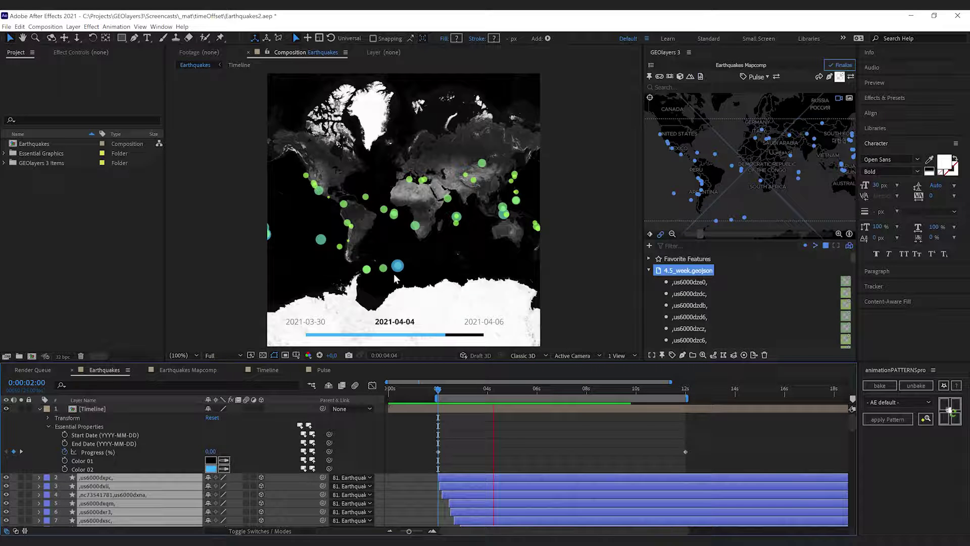
pyautogui.press('space')
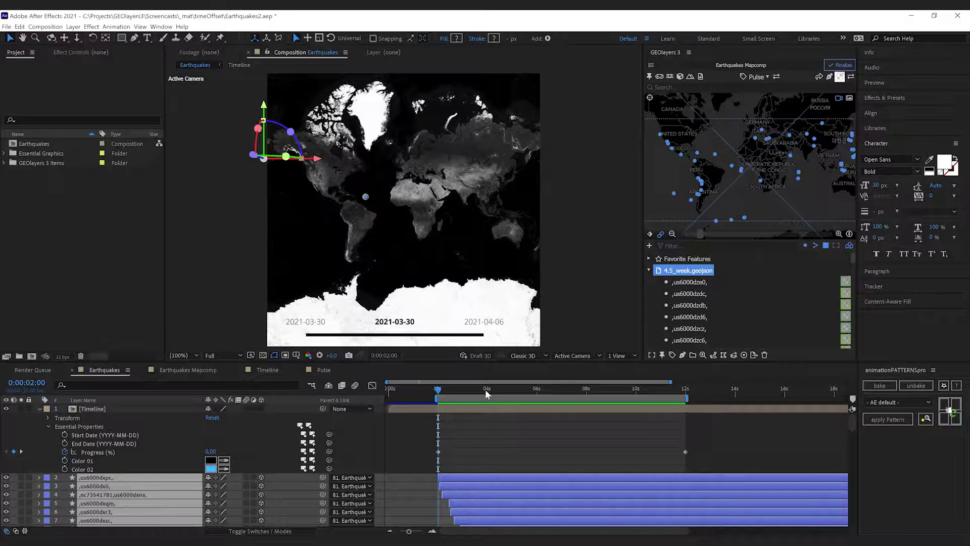
pyautogui.press('space')
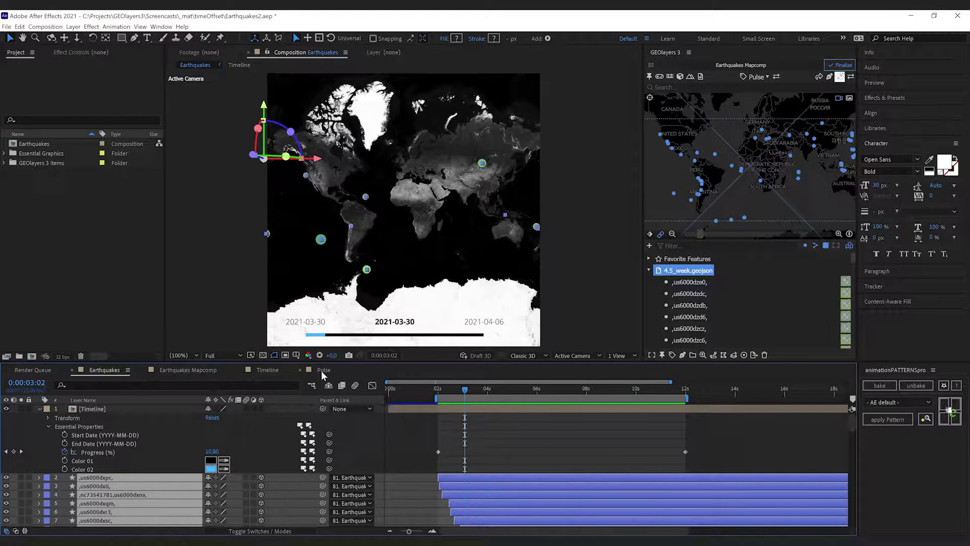
# Preview the Pulse composition, then return to the Earthquakes composition
pyautogui.click(322, 370)
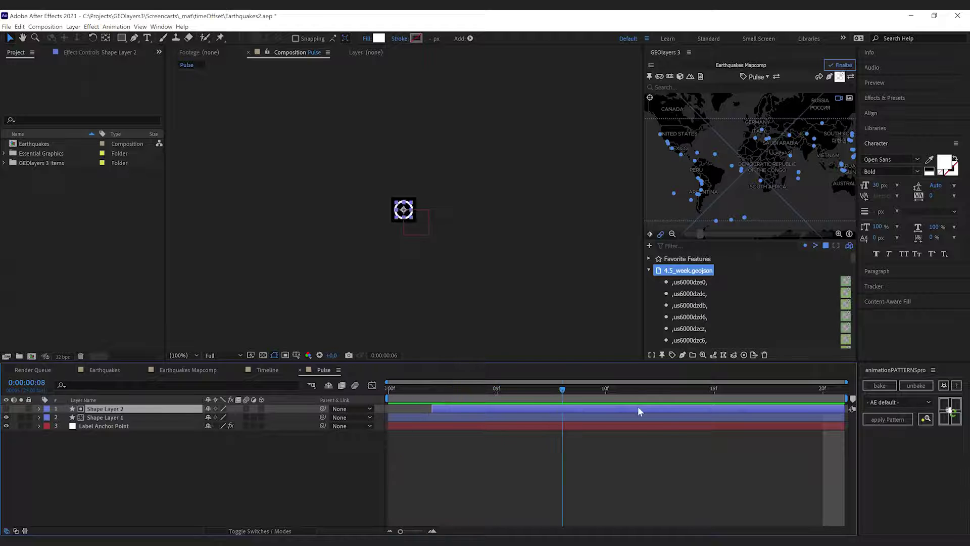
pyautogui.click(570, 409)
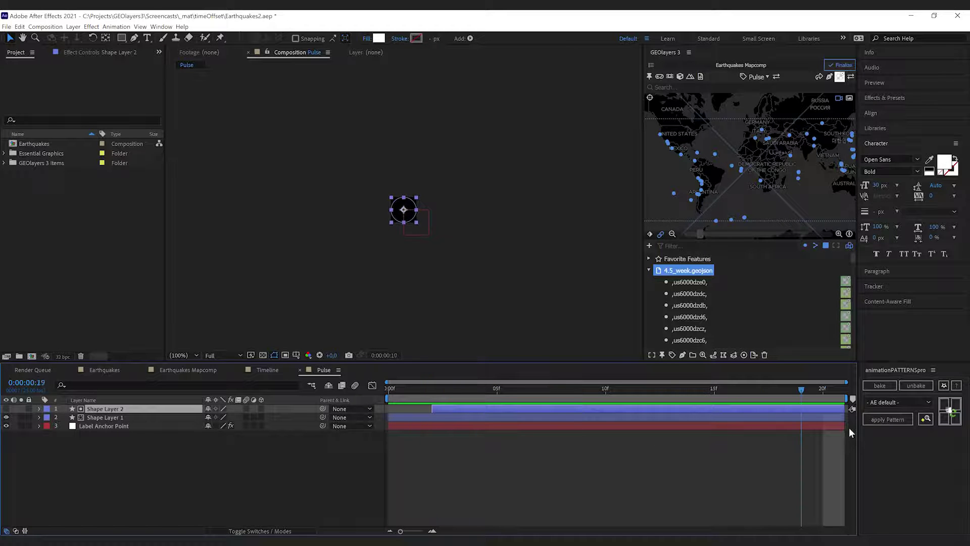
pyautogui.click(106, 370)
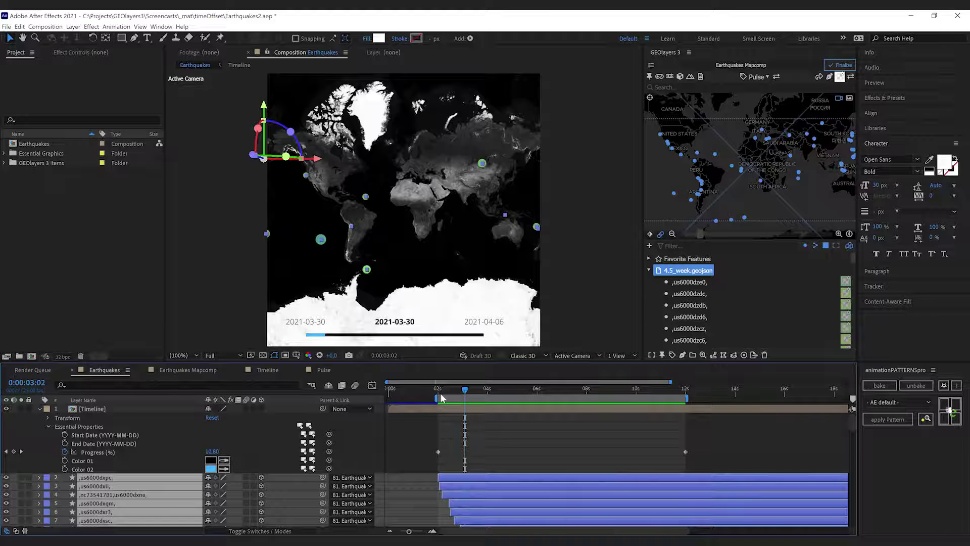
# Go from the Progress keyframe at 0:00:02:00 back to 0:00:01:22 and select the first feature
pyautogui.click(440, 392)
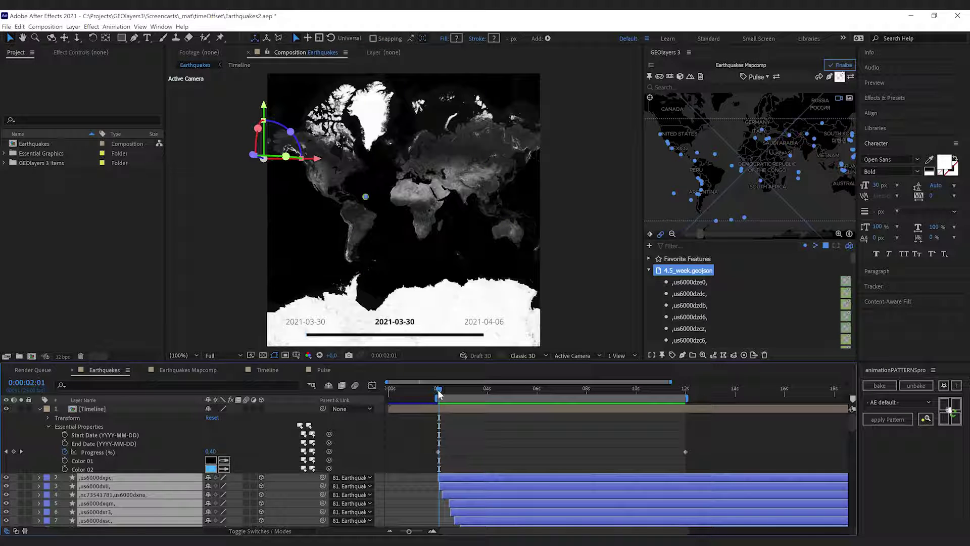
pyautogui.click(438, 392)
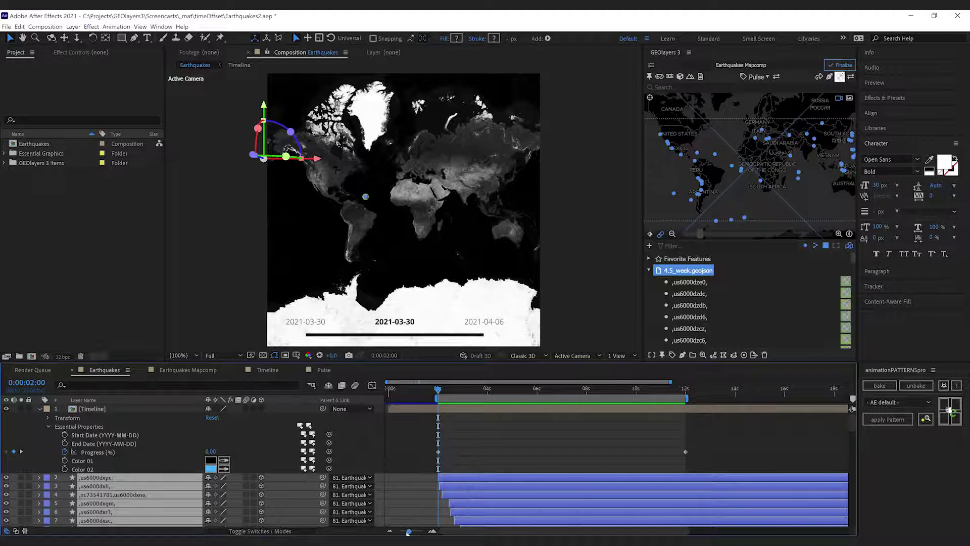
pyautogui.moveTo(409, 532); pyautogui.dragTo(422, 531)
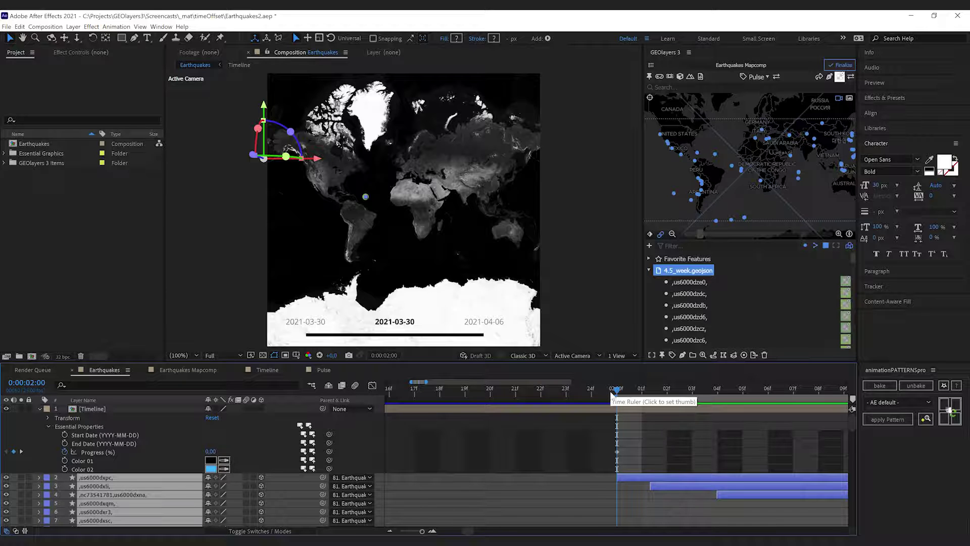
pyautogui.press('pageup')
pyautogui.press('pageup')
pyautogui.press('pageup')
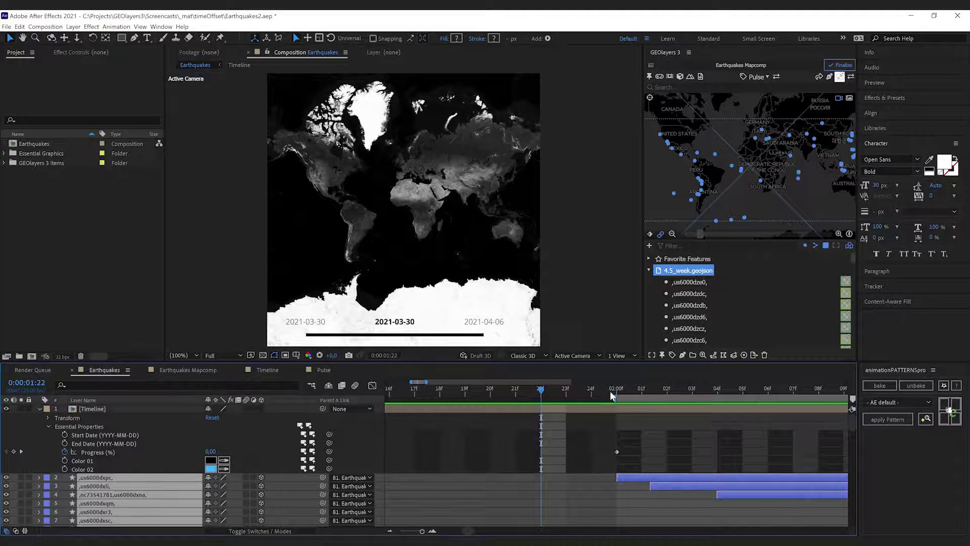
pyautogui.click(692, 282)
# Select all earthquake features and create Pulse labels with time offset
pyautogui.moveTo(852, 256); pyautogui.dragTo(857, 347)
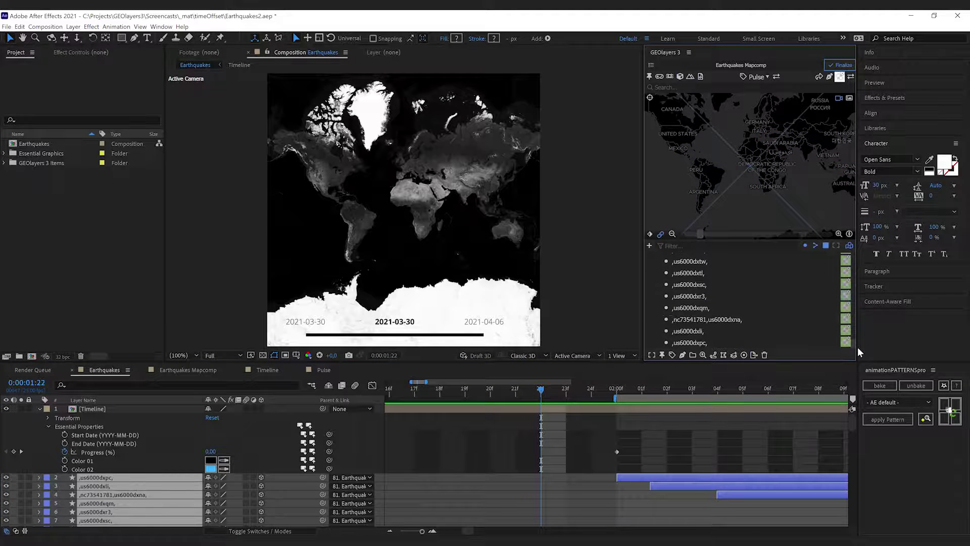
pyautogui.keyDown('shift'); pyautogui.click(694, 344); pyautogui.keyUp('shift')
pyautogui.click(757, 77)
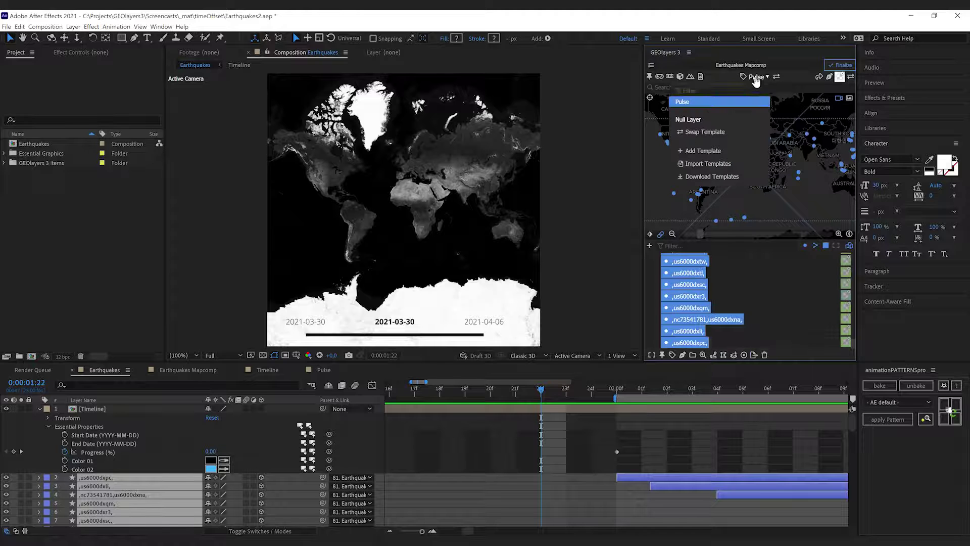
pyautogui.click(722, 102)
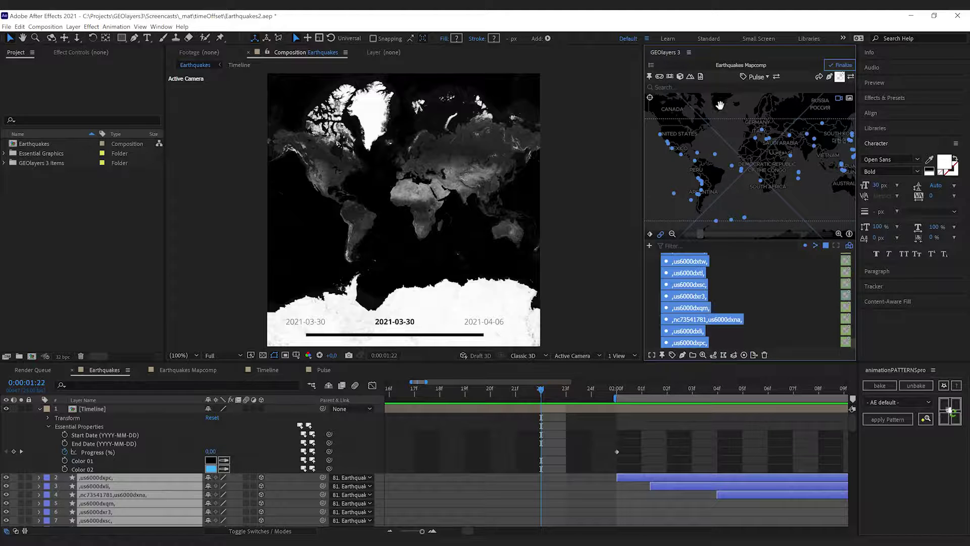
pyautogui.click(672, 356)
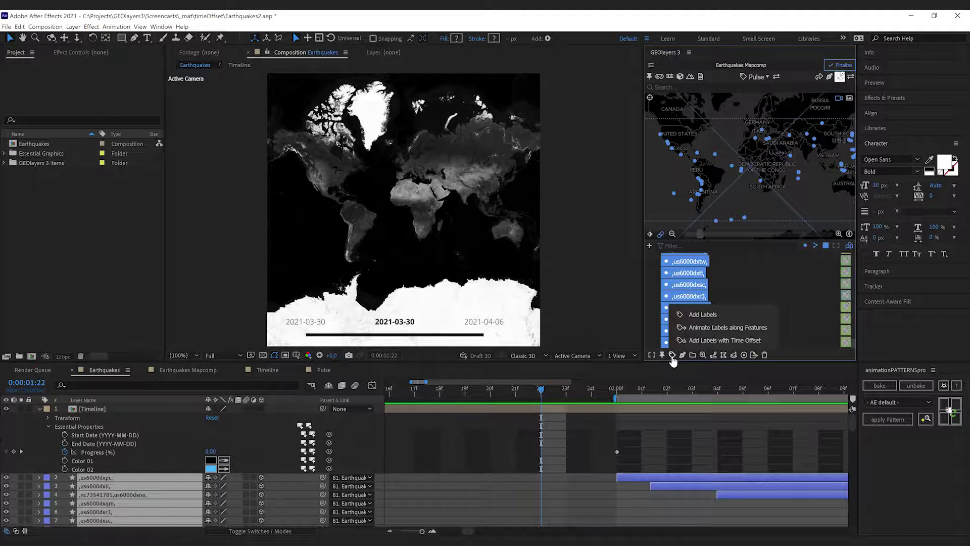
pyautogui.click(739, 342)
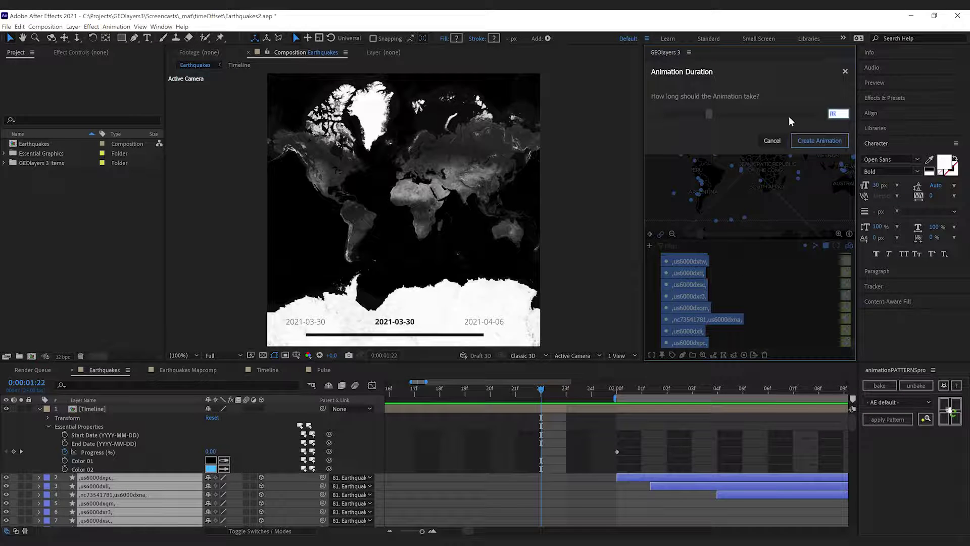
pyautogui.click(823, 144)
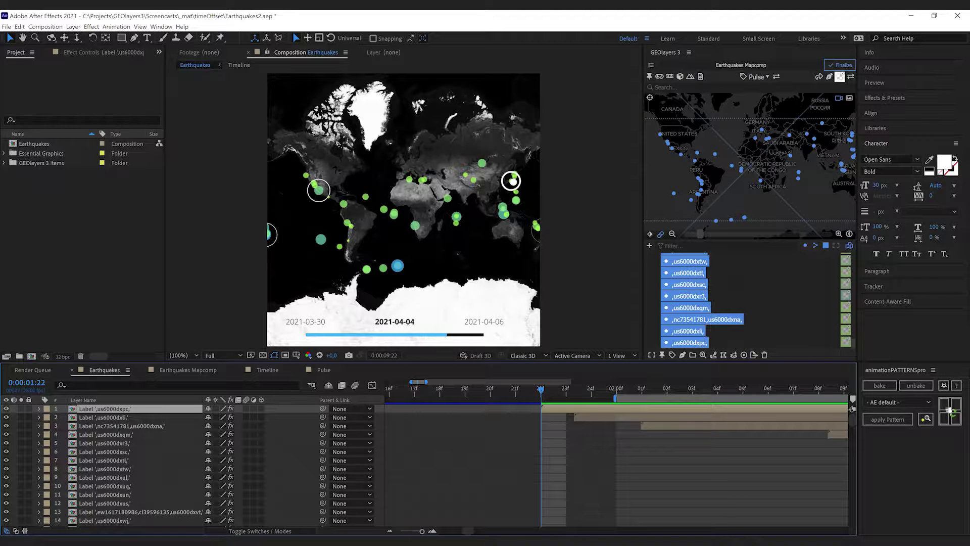
# Stop the preview showing Pulse rings appearing around the earthquake dots
pyautogui.press('space')
pyautogui.moveTo(852, 420); pyautogui.dragTo(858, 504)
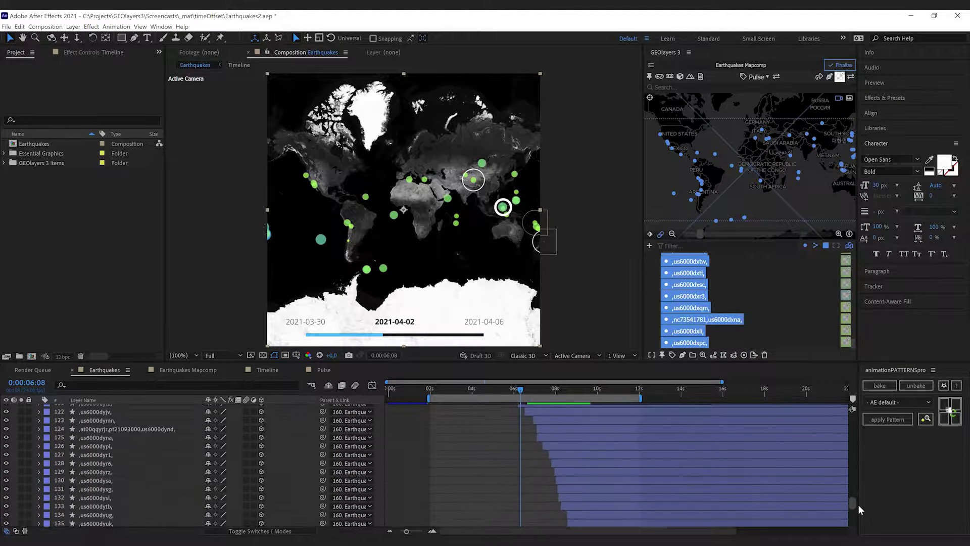